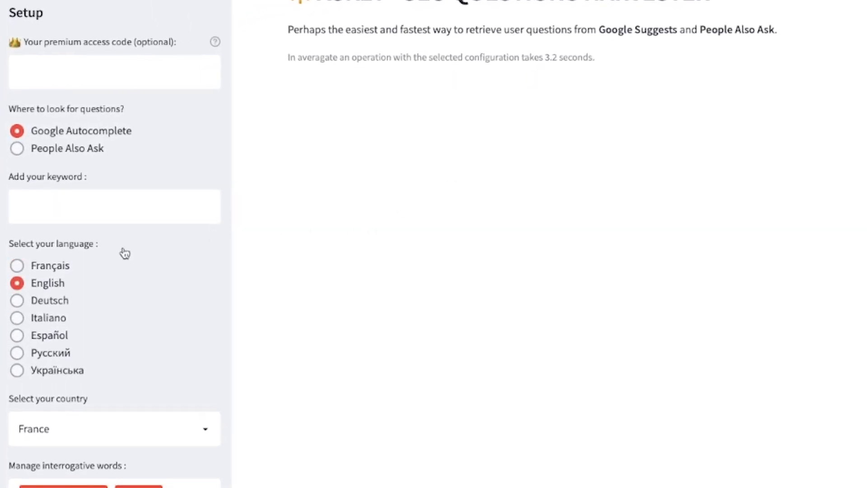
Step: Enter the keyword 'soccer midfielder' and choose United States as the country
{"action": "left_click", "coordinate": [138, 219]}
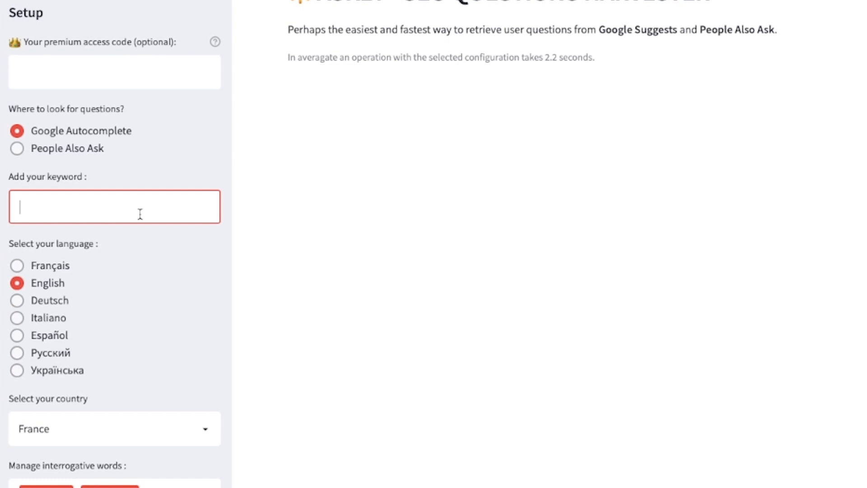
{"action": "type", "text": "socc"}
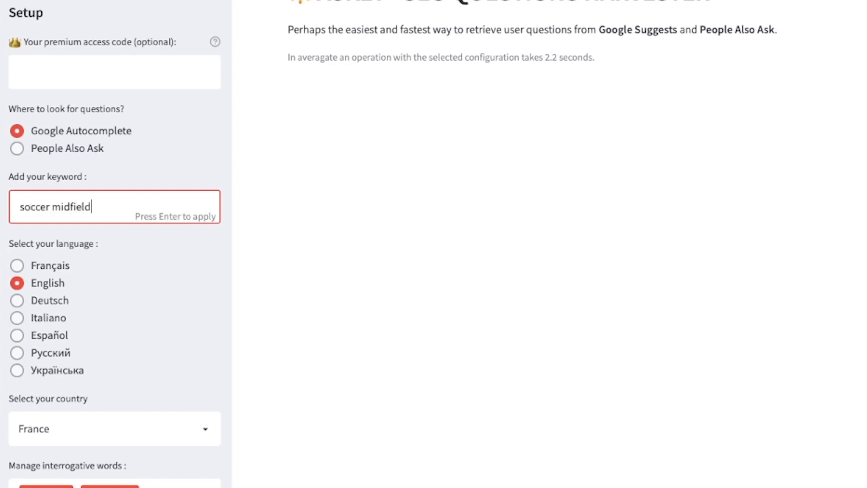
{"action": "type", "text": "er"}
{"action": "key", "text": "Return"}
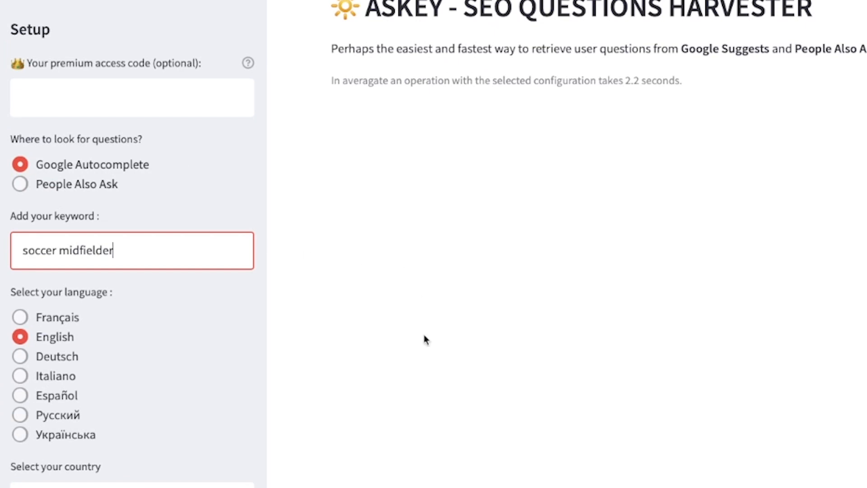
{"action": "left_click", "coordinate": [414, 424]}
{"action": "scroll", "coordinate": [118, 434], "scroll_direction": "down", "scroll_amount": 5}
{"action": "scroll", "coordinate": [146, 271], "scroll_direction": "down", "scroll_amount": 3}
{"action": "left_click", "coordinate": [145, 172]}
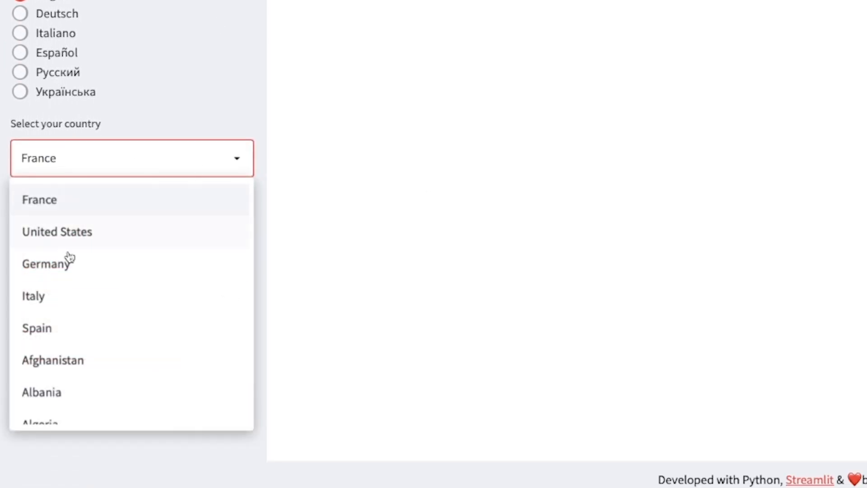
{"action": "left_click", "coordinate": [80, 231]}
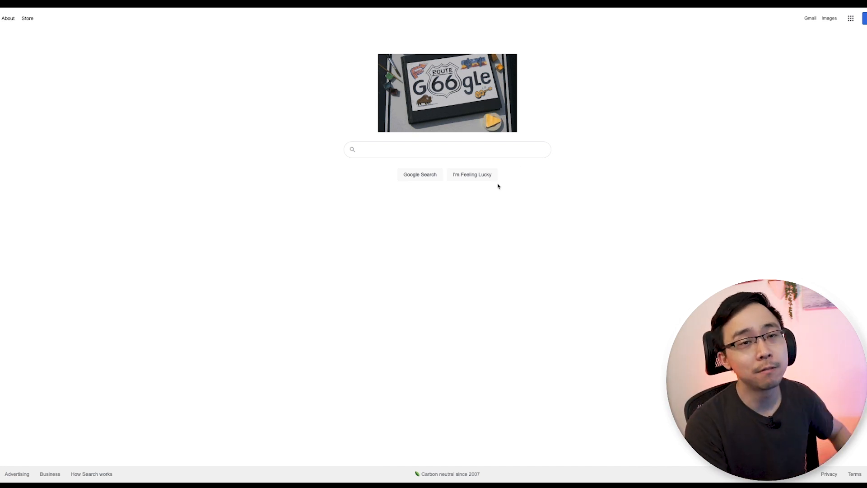
Step: Search Google for 'soccer midfielder' and expand then collapse 'What midfielders do in soccer?'
{"action": "left_click", "coordinate": [435, 150]}
{"action": "type", "text": "soccer mid"}
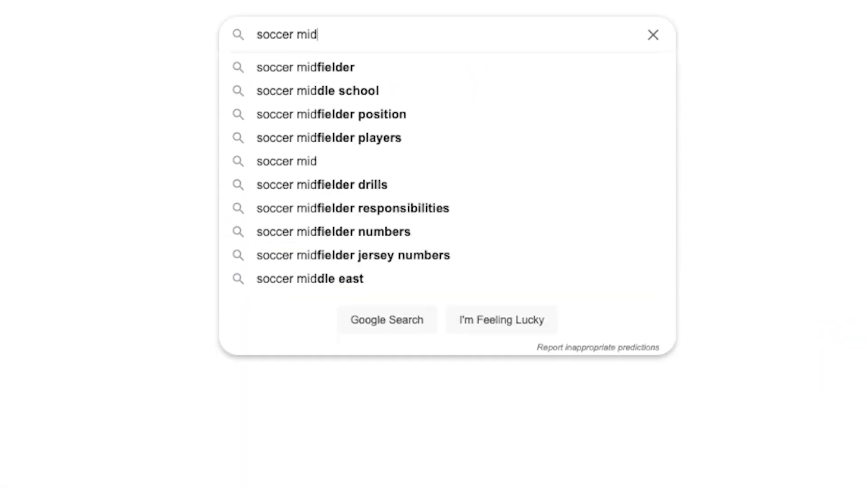
{"action": "type", "text": "fielder"}
{"action": "key", "text": "Return"}
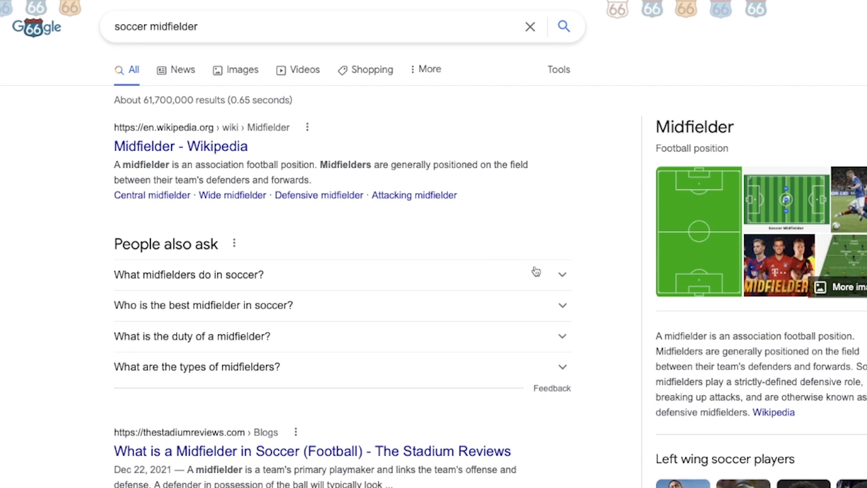
{"action": "left_click", "coordinate": [536, 272]}
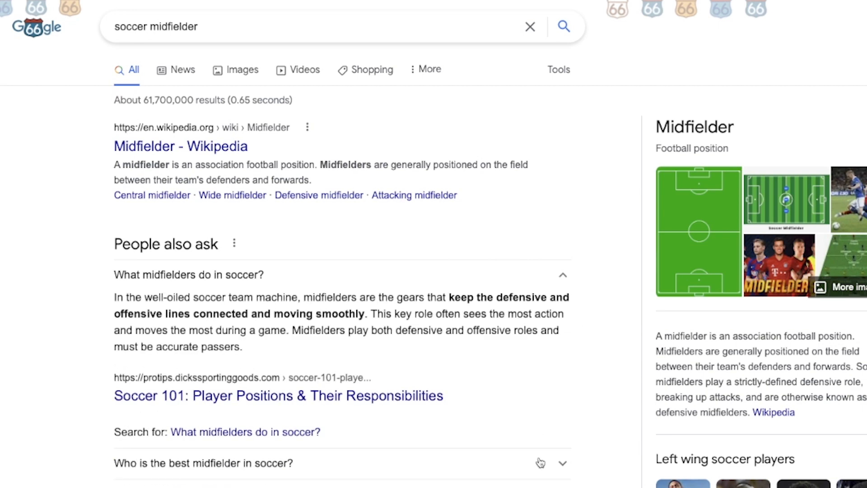
{"action": "left_click", "coordinate": [561, 277]}
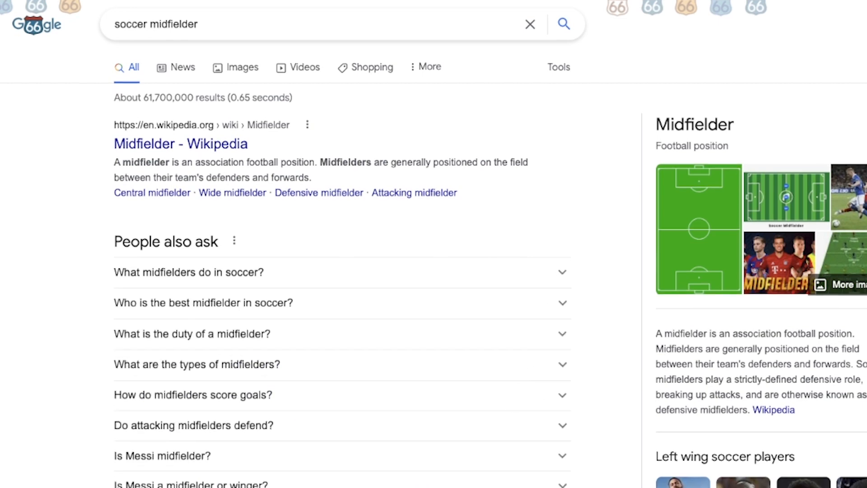
{"action": "scroll", "coordinate": [433, 272], "scroll_direction": "down", "scroll_amount": 5}
{"action": "left_click_drag", "start_coordinate": [270, 317], "coordinate": [77, 318]}
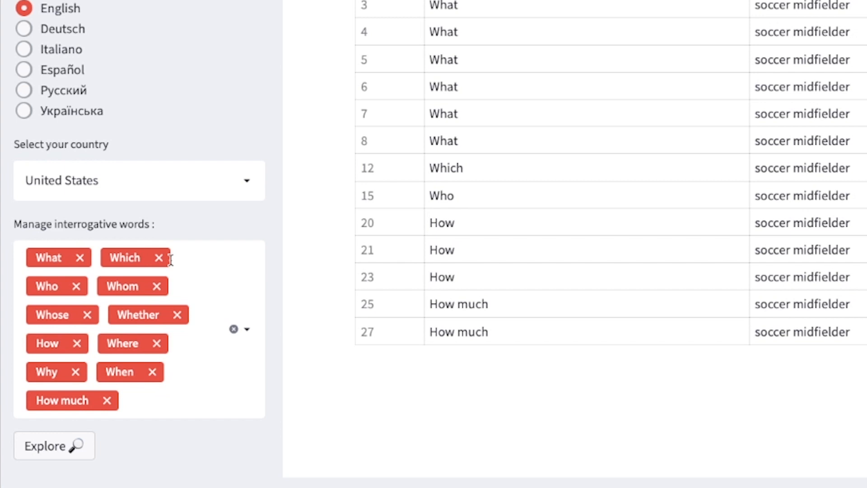
Step: Remove 'What' from the interrogative words and rerun Explore for 12 questions
{"action": "left_click", "coordinate": [80, 258]}
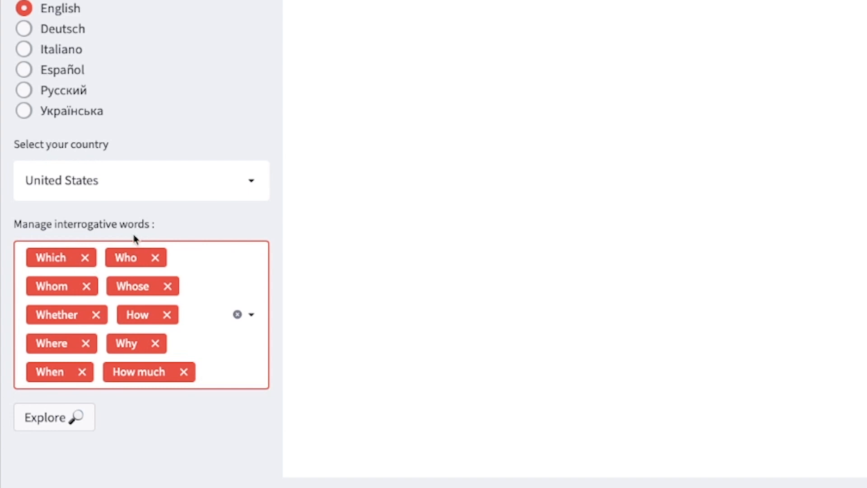
{"action": "left_click", "coordinate": [54, 418]}
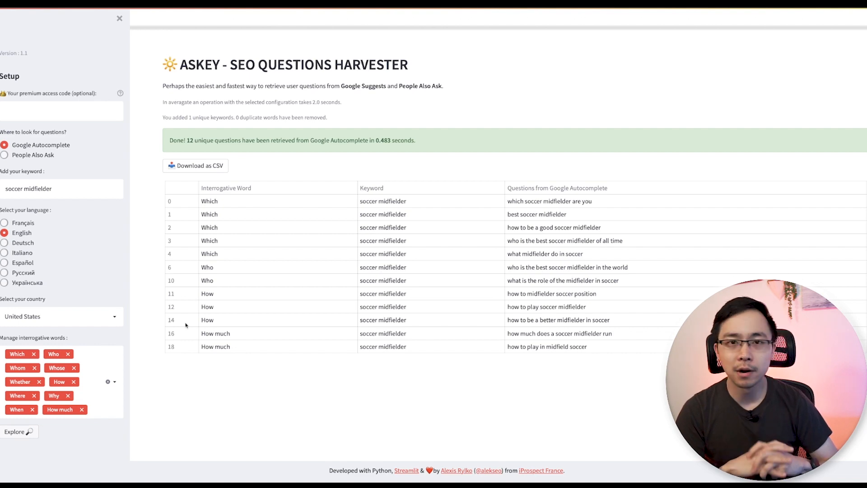
Step: Reopen the interrogative words list, add 'What' back and remove it again
{"action": "left_click", "coordinate": [61, 189]}
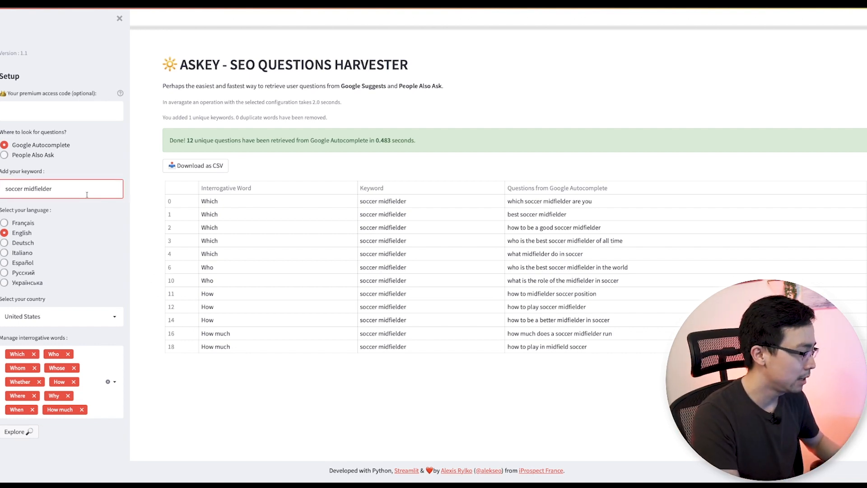
{"action": "type", "text": "socc"}
{"action": "type", "text": "er"}
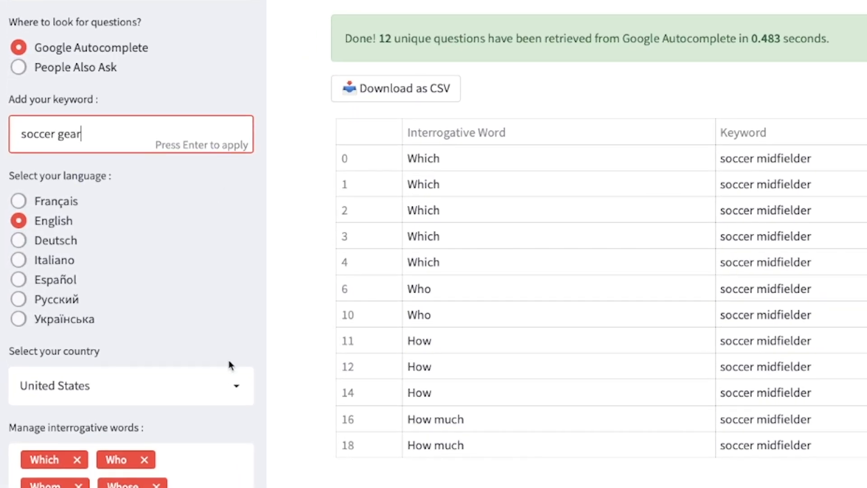
{"action": "scroll", "coordinate": [209, 468], "scroll_direction": "down", "scroll_amount": 4}
{"action": "left_click", "coordinate": [238, 294]}
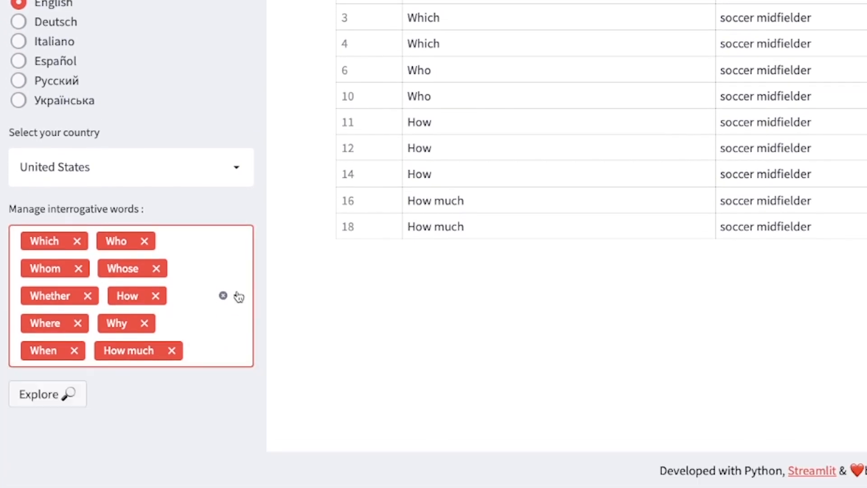
{"action": "left_click", "coordinate": [71, 392]}
{"action": "left_click", "coordinate": [75, 378]}
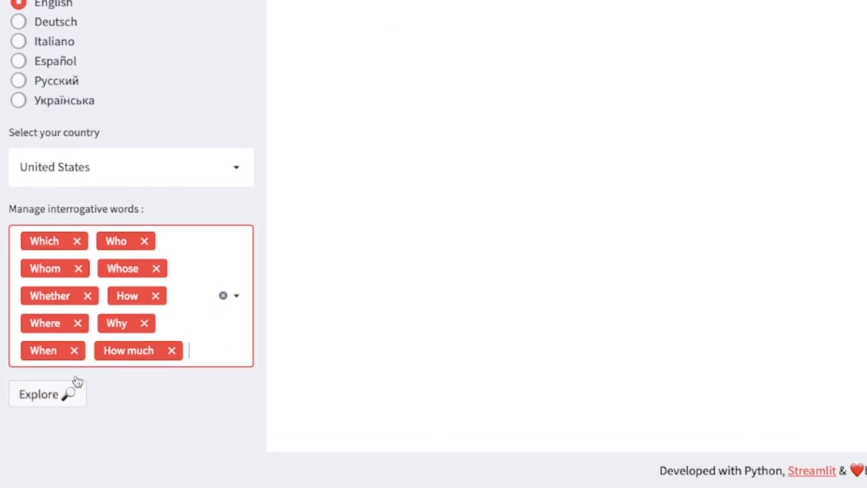
Step: Remove When, Which, Who, Whom, Whose, Whether, How and Where, leaving Why and How much
{"action": "left_click", "coordinate": [74, 351]}
{"action": "left_click", "coordinate": [74, 242]}
{"action": "left_click", "coordinate": [75, 242]}
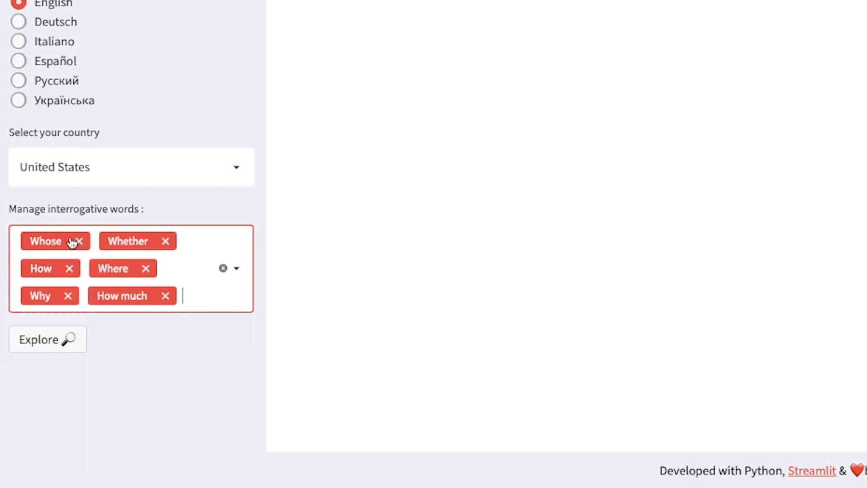
{"action": "left_click", "coordinate": [74, 241]}
{"action": "left_click", "coordinate": [87, 241]}
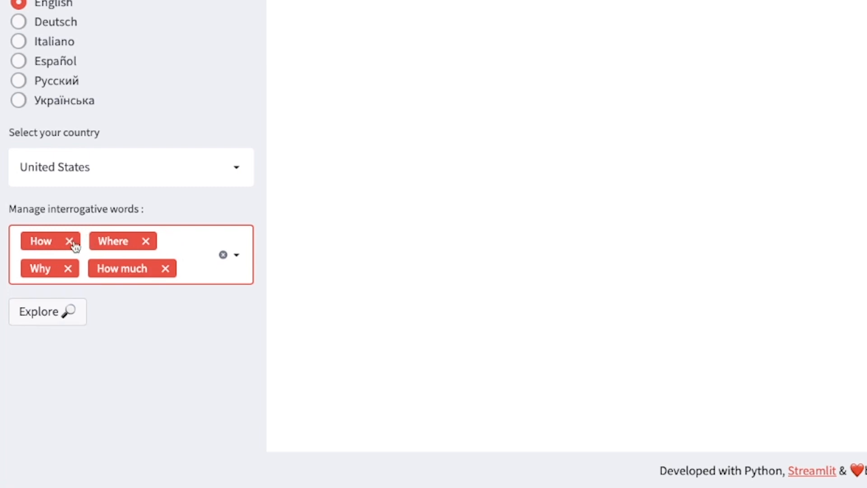
{"action": "left_click", "coordinate": [71, 242]}
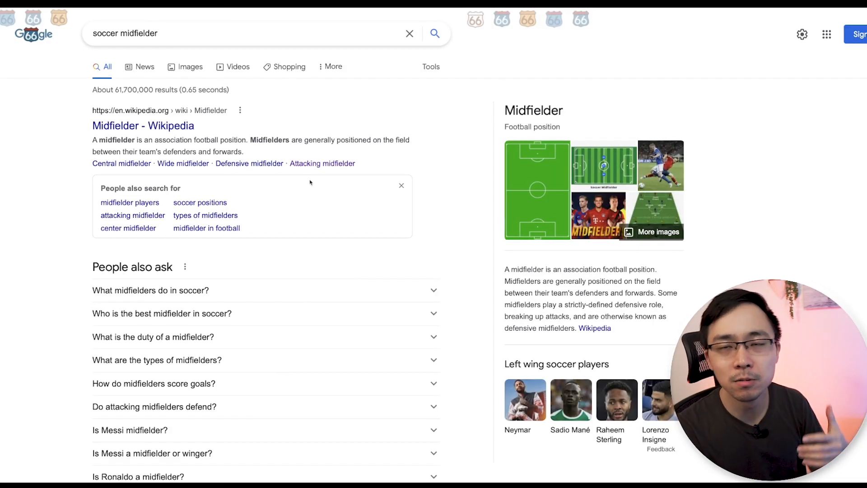
{"action": "scroll", "coordinate": [301, 192], "scroll_direction": "down", "scroll_amount": 1}
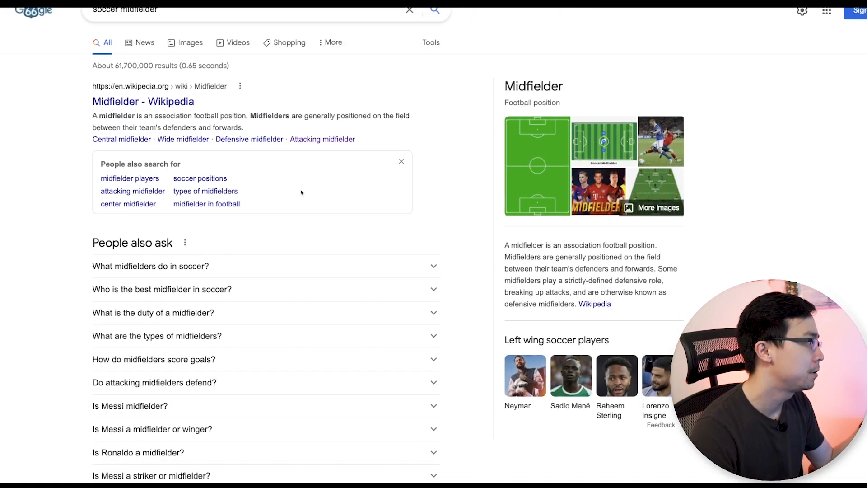
{"action": "scroll", "coordinate": [302, 192], "scroll_direction": "down", "scroll_amount": 1}
Step: Expand the first four People also ask midfielder answers and open The 11 Essential Roles of a Midfielder article
{"action": "left_click", "coordinate": [258, 226]}
{"action": "scroll", "coordinate": [346, 227], "scroll_direction": "down", "scroll_amount": 1}
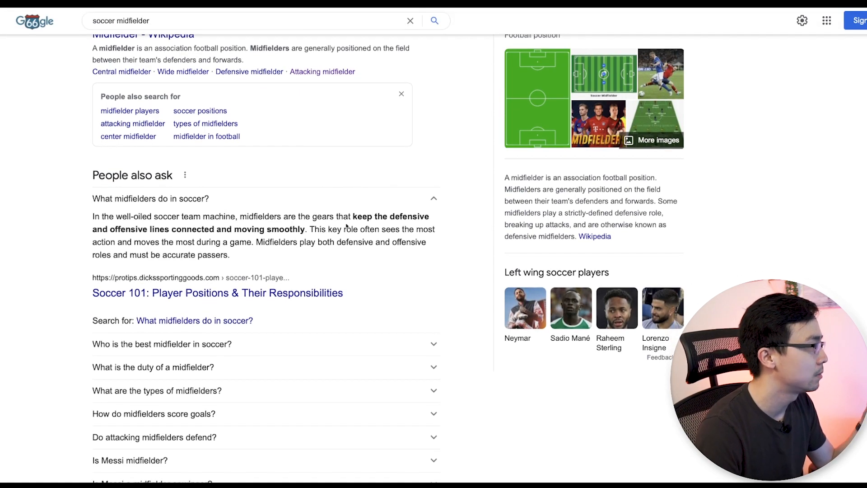
{"action": "scroll", "coordinate": [346, 227], "scroll_direction": "down", "scroll_amount": 1}
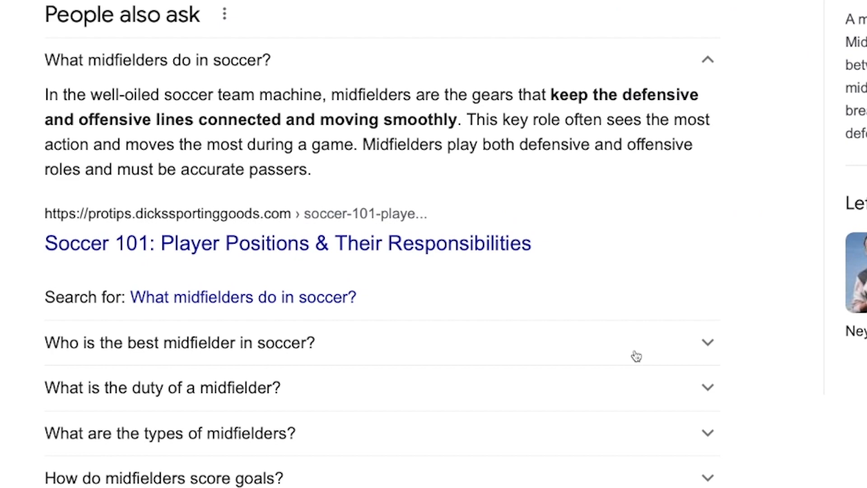
{"action": "left_click", "coordinate": [636, 355]}
{"action": "scroll", "coordinate": [636, 356], "scroll_direction": "down", "scroll_amount": 2}
{"action": "scroll", "coordinate": [506, 395], "scroll_direction": "down", "scroll_amount": 2}
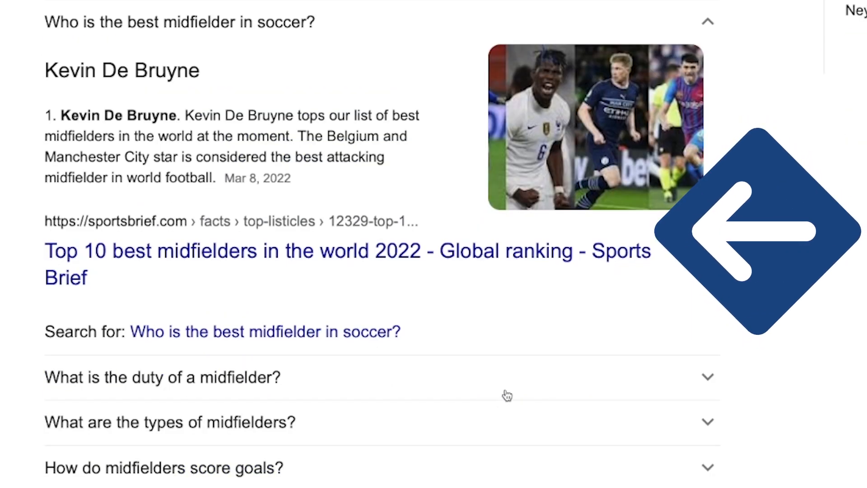
{"action": "left_click", "coordinate": [506, 379]}
{"action": "scroll", "coordinate": [529, 366], "scroll_direction": "down", "scroll_amount": 3}
{"action": "scroll", "coordinate": [536, 337], "scroll_direction": "down", "scroll_amount": 3}
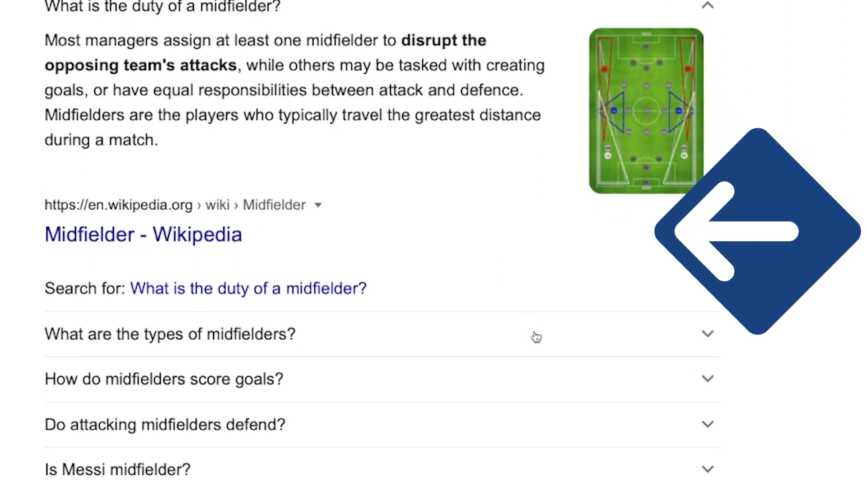
{"action": "left_click", "coordinate": [536, 337]}
{"action": "scroll", "coordinate": [536, 336], "scroll_direction": "down", "scroll_amount": 4}
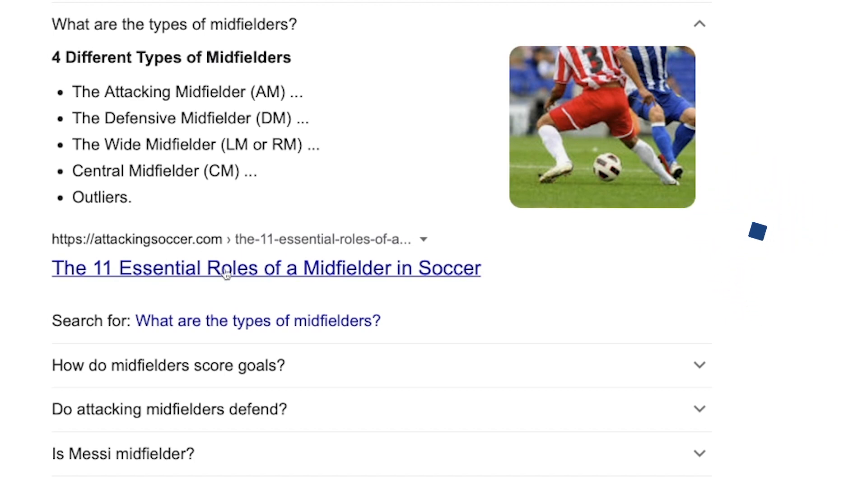
{"action": "left_click", "coordinate": [234, 270]}
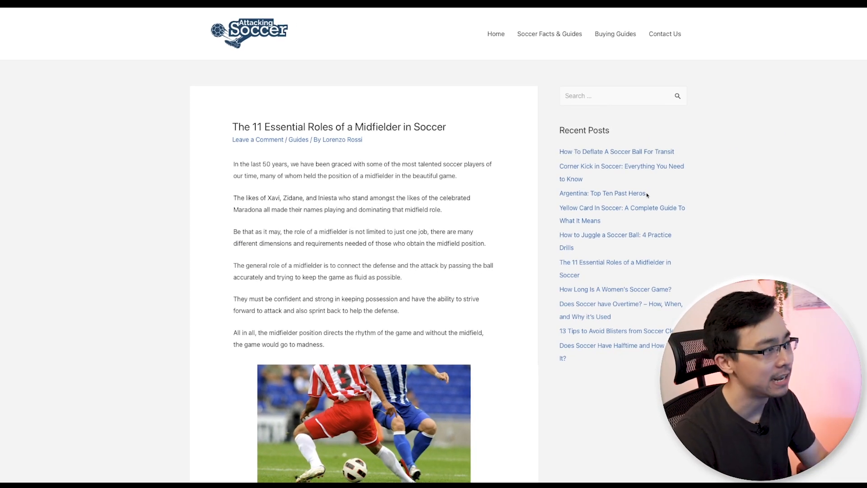
Step: Zoom the Attacking Soccer article in with Ctrl+plus for easier reading
{"action": "key", "text": "ctrl+plus"}
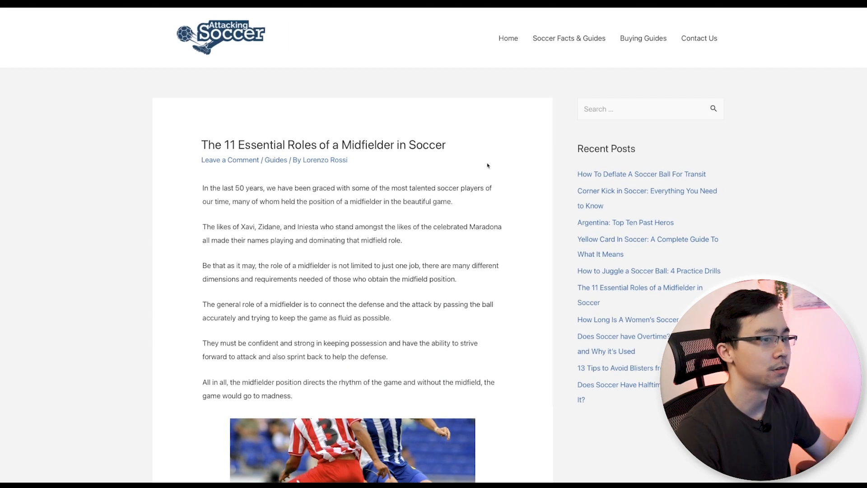
{"action": "scroll", "coordinate": [502, 161], "scroll_direction": "down", "scroll_amount": 3}
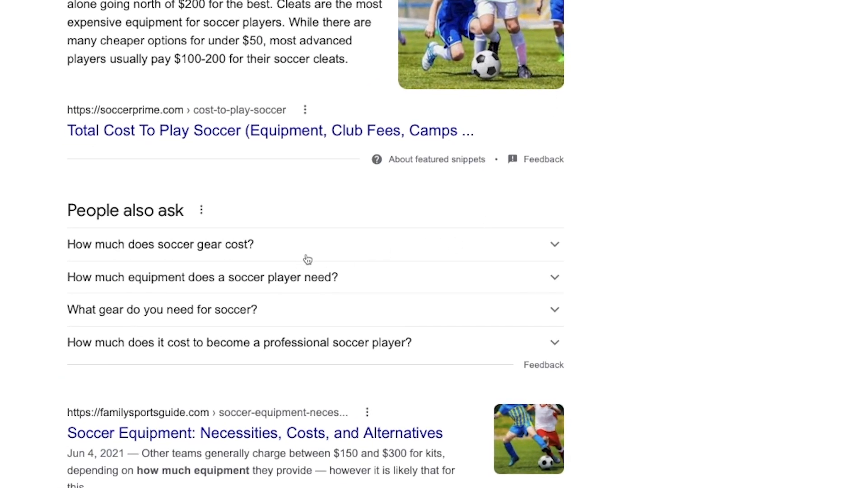
Step: Expand the People also ask answers about soccer gear cost
{"action": "left_click", "coordinate": [314, 250]}
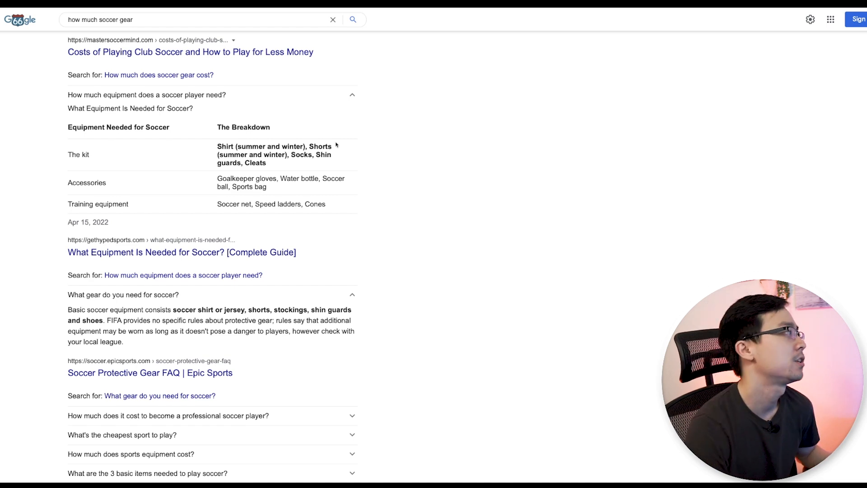
{"action": "scroll", "coordinate": [168, 59], "scroll_direction": "up", "scroll_amount": 3}
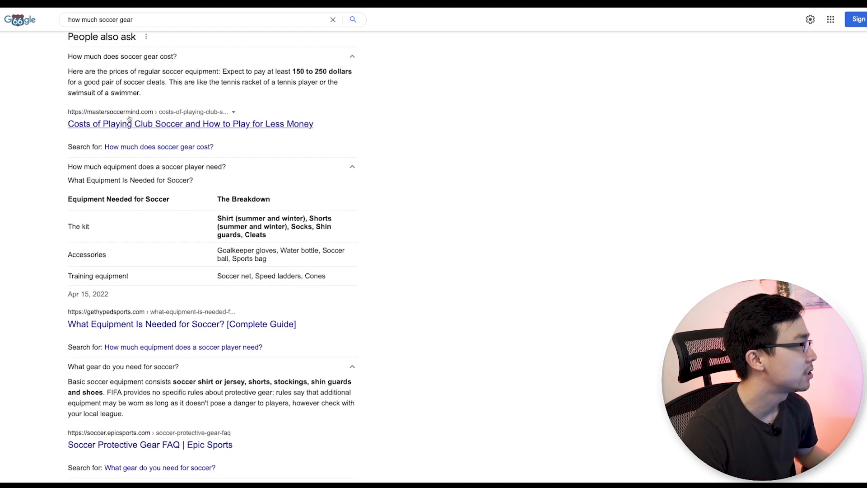
{"action": "scroll", "coordinate": [178, 250], "scroll_direction": "down", "scroll_amount": 1}
{"action": "scroll", "coordinate": [157, 308], "scroll_direction": "down", "scroll_amount": 5}
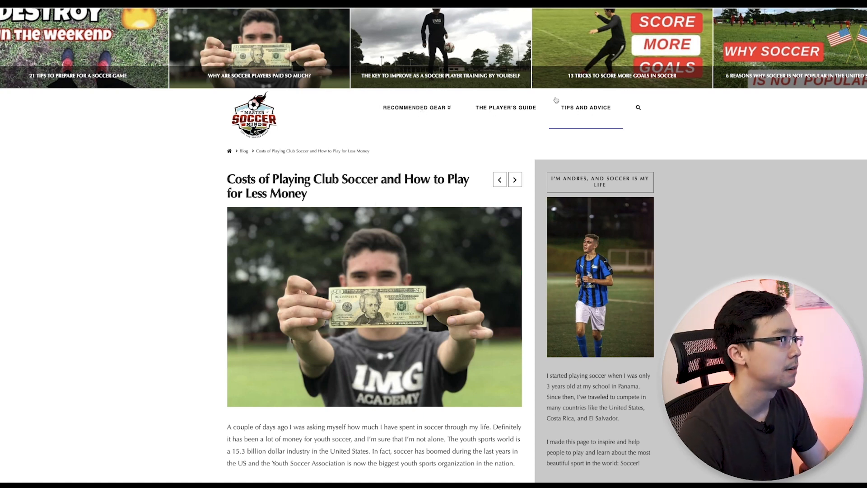
Step: Switch tabs to the GetHyped equipment guide then the Epic Sports FAQ, dismissing its popup
{"action": "key", "text": "ctrl+Tab"}
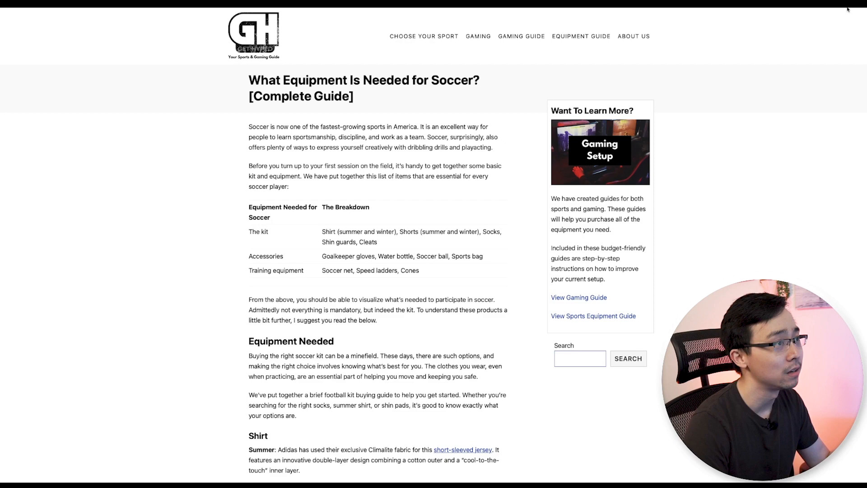
{"action": "key", "text": "ctrl+Tab"}
{"action": "left_click", "coordinate": [540, 147]}
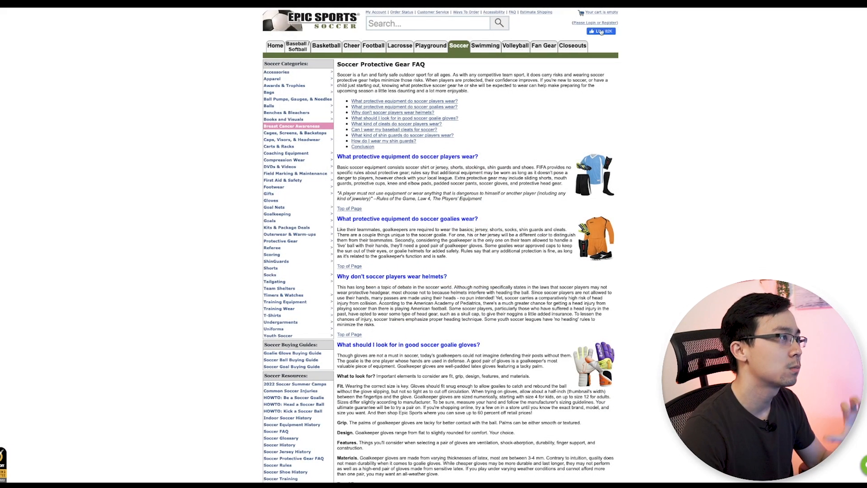